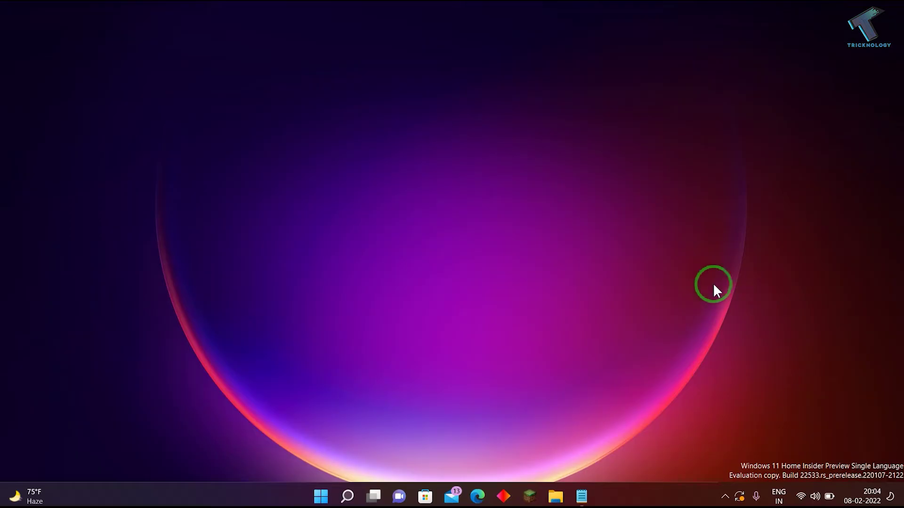
- From the Start menu's system tools, reach Realtek(R) Audio under Sound, video and game controllers
{"action": "right_click", "coordinate": [320, 500]}
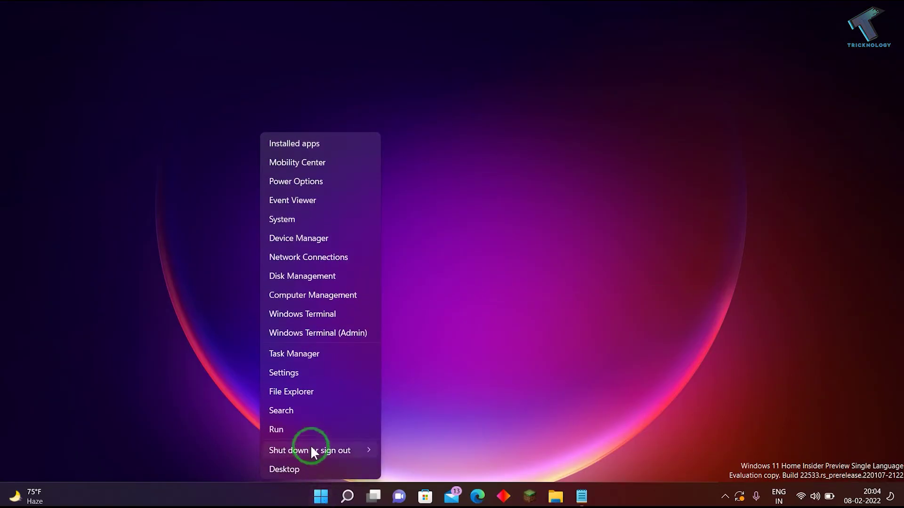
{"action": "left_click", "coordinate": [305, 240]}
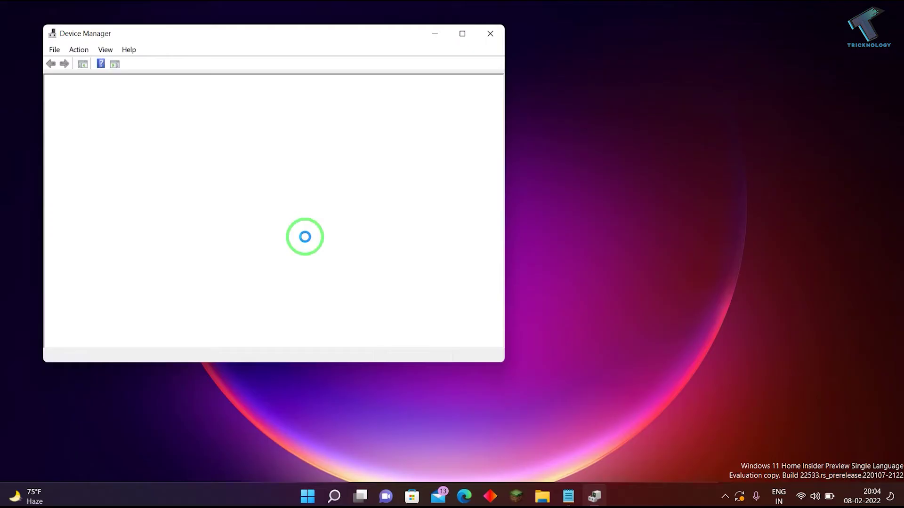
{"action": "mouse_move", "coordinate": [234, 37]}
{"action": "left_mouse_down"}
{"action": "mouse_move", "coordinate": [265, 21]}
{"action": "mouse_move", "coordinate": [482, 72]}
{"action": "left_mouse_up"}
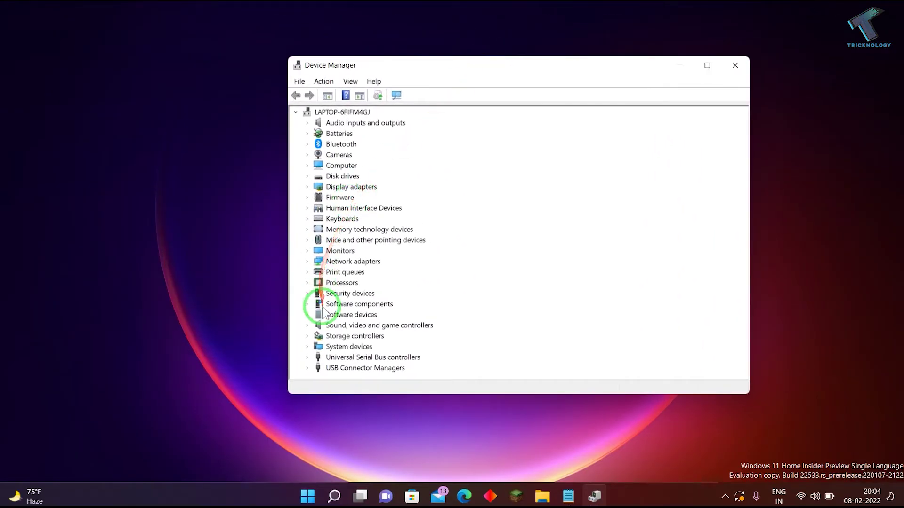
{"action": "left_click", "coordinate": [304, 325]}
{"action": "scroll", "coordinate": [356, 312], "scroll_direction": "down", "scroll_amount": 1}
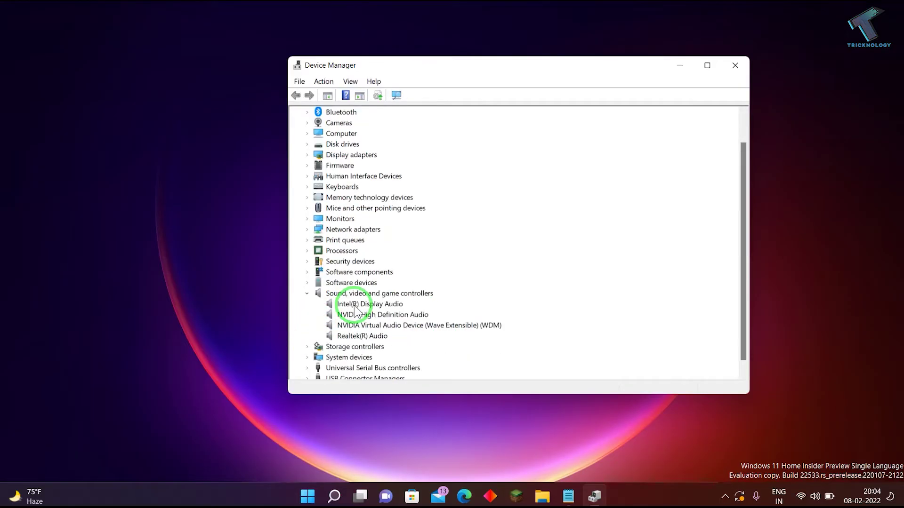
{"action": "right_click", "coordinate": [371, 337]}
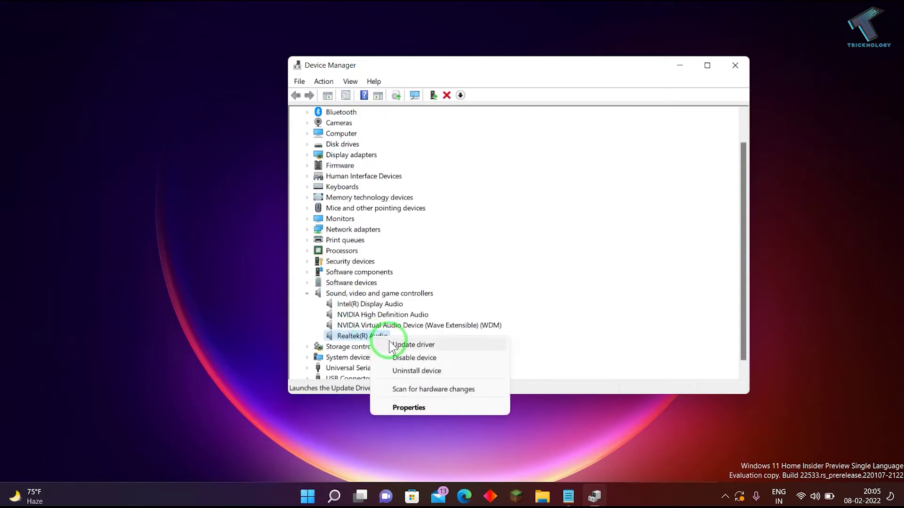
- Replace the Realtek(R) Audio driver with the generic High Definition Audio Device driver, accepting the warning
{"action": "left_click", "coordinate": [390, 348]}
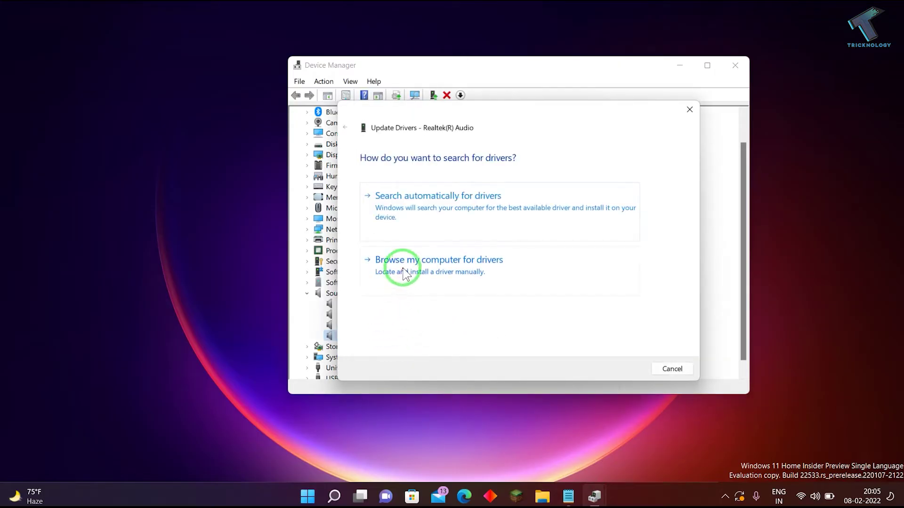
{"action": "left_click", "coordinate": [486, 265]}
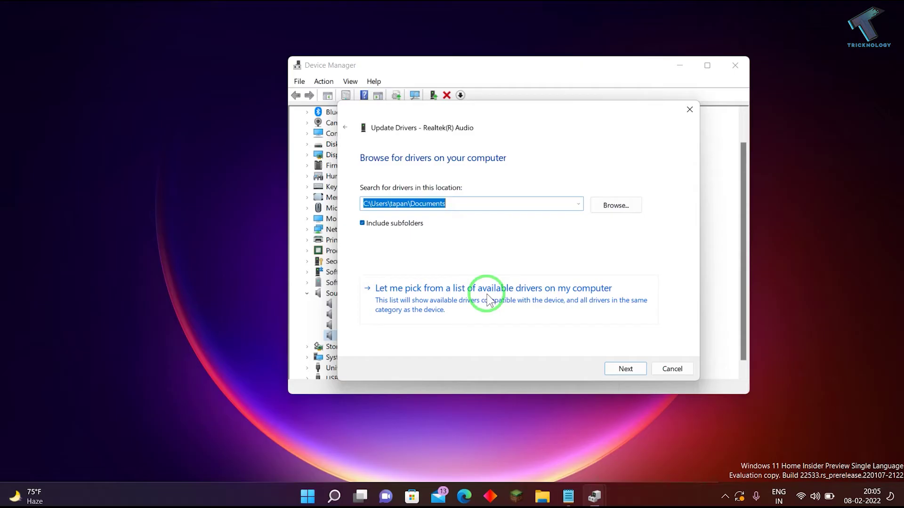
{"action": "left_click", "coordinate": [487, 299]}
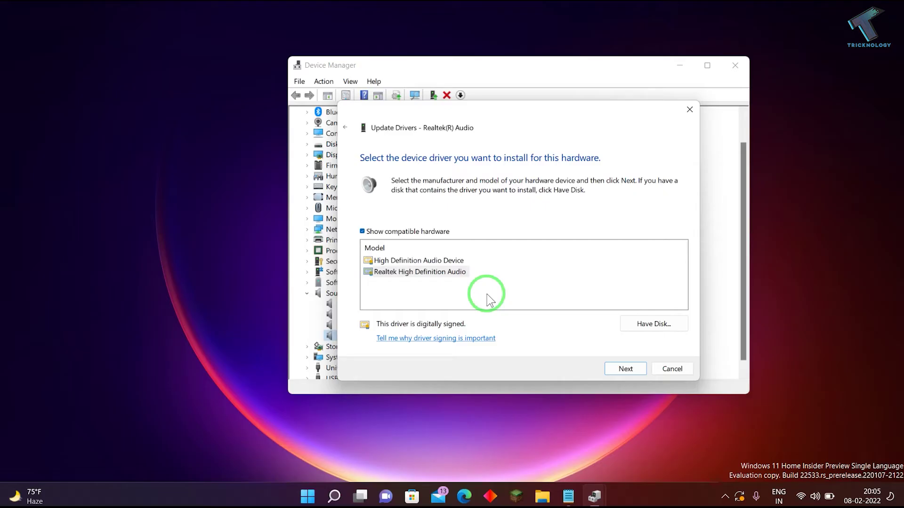
{"action": "left_click", "coordinate": [443, 261]}
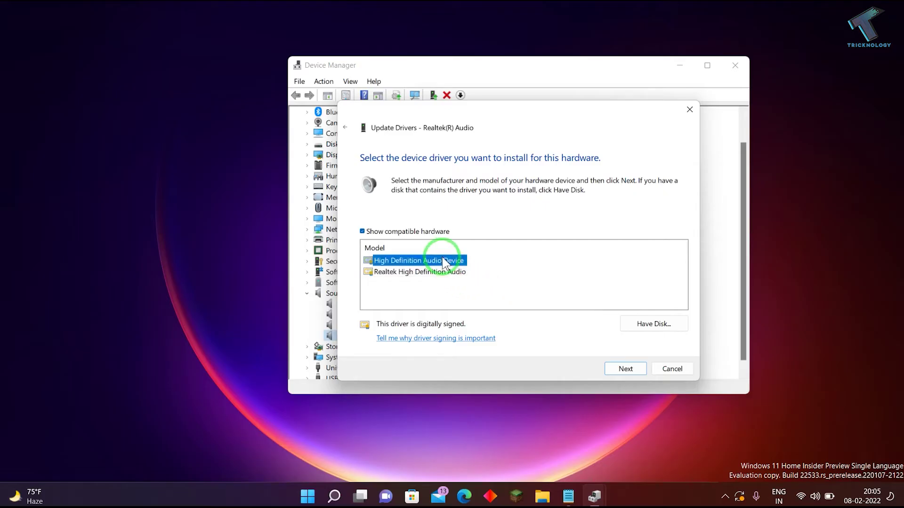
{"action": "left_click", "coordinate": [636, 368]}
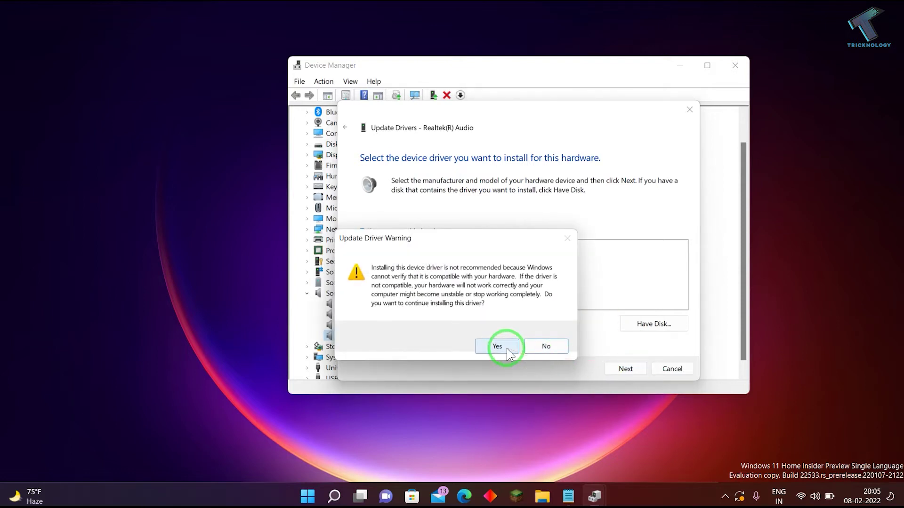
{"action": "left_click", "coordinate": [497, 346]}
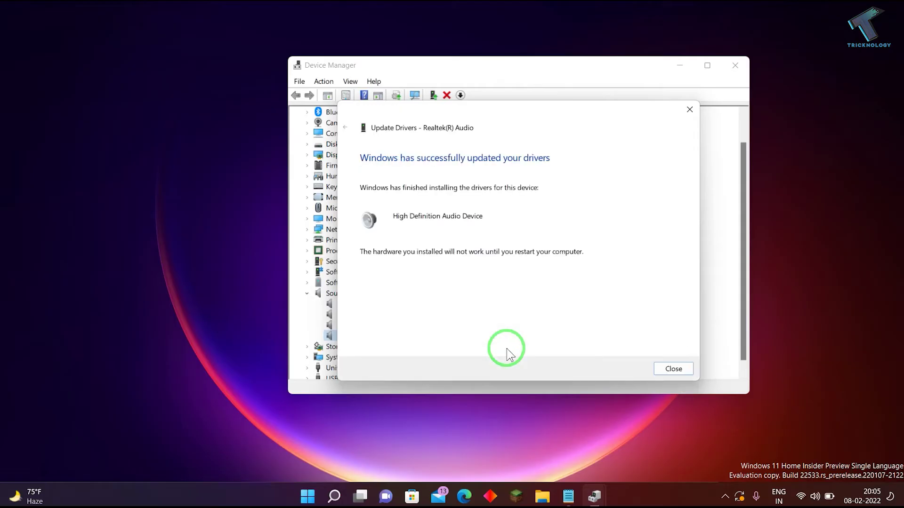
{"action": "left_click", "coordinate": [666, 369]}
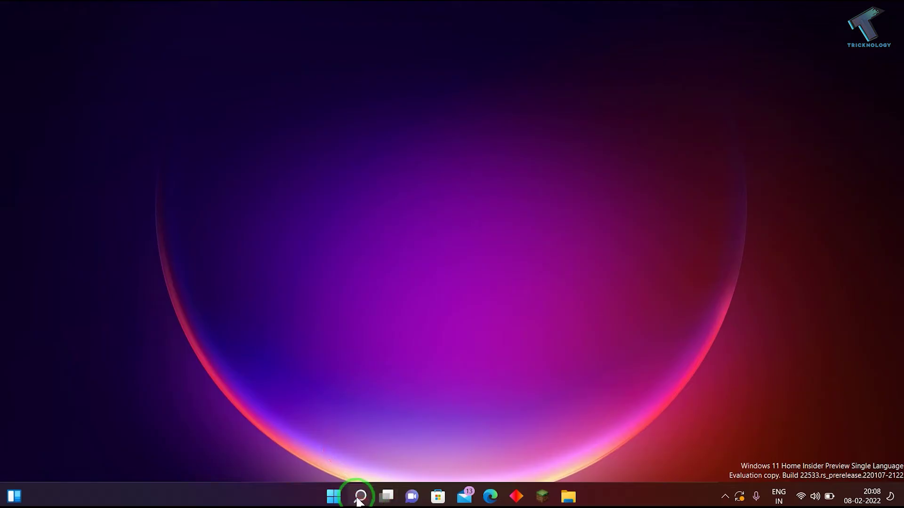
- Launch the Sound control panel by searching mmsys.cpl from Start
{"action": "left_click", "coordinate": [340, 498]}
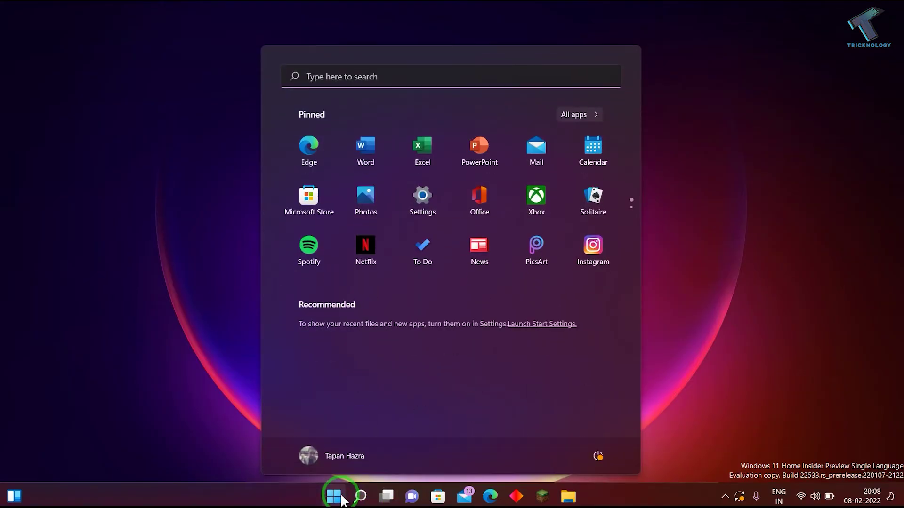
{"action": "type", "text": "mmsy"}
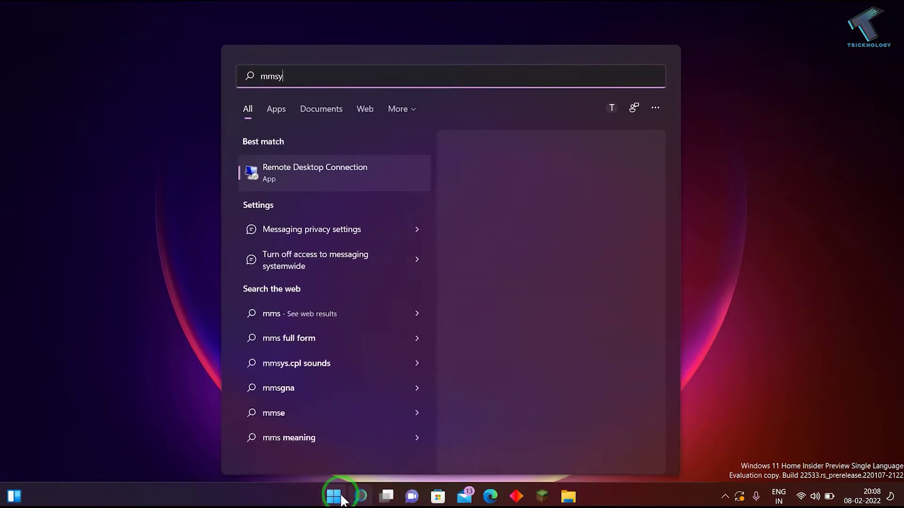
{"action": "type", "text": "s.cpl"}
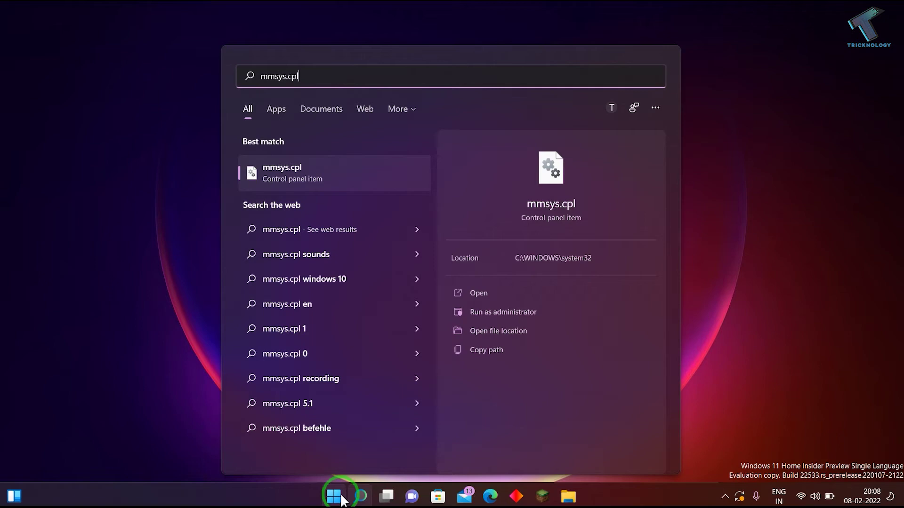
{"action": "key", "text": "Return"}
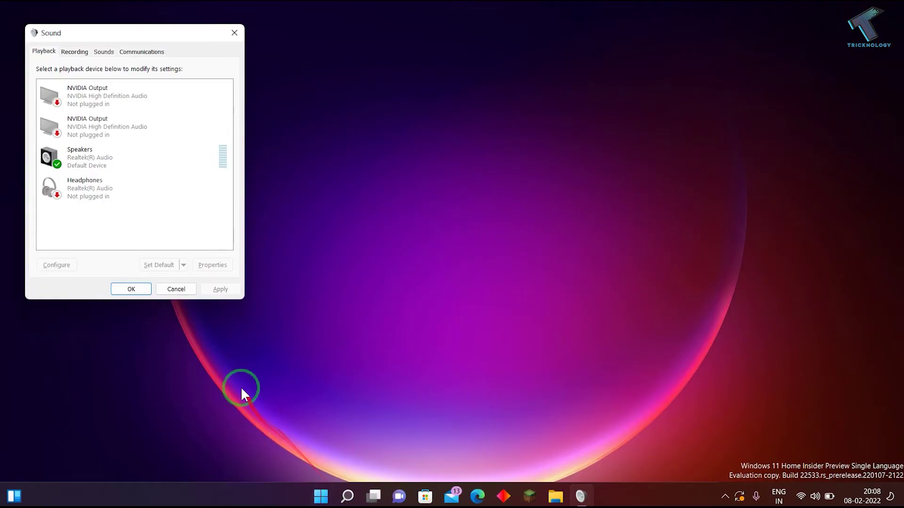
- In Speakers Properties, turn on 'Disable all enhancements' on the Enhancements tab
{"action": "left_click", "coordinate": [132, 21]}
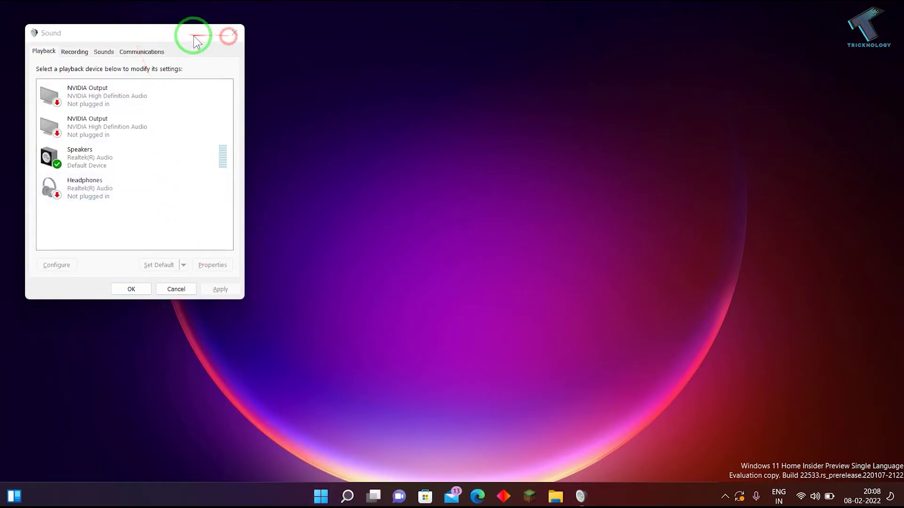
{"action": "left_click_drag", "start_coordinate": [189, 35], "coordinate": [366, 84]}
{"action": "left_click", "coordinate": [240, 97]}
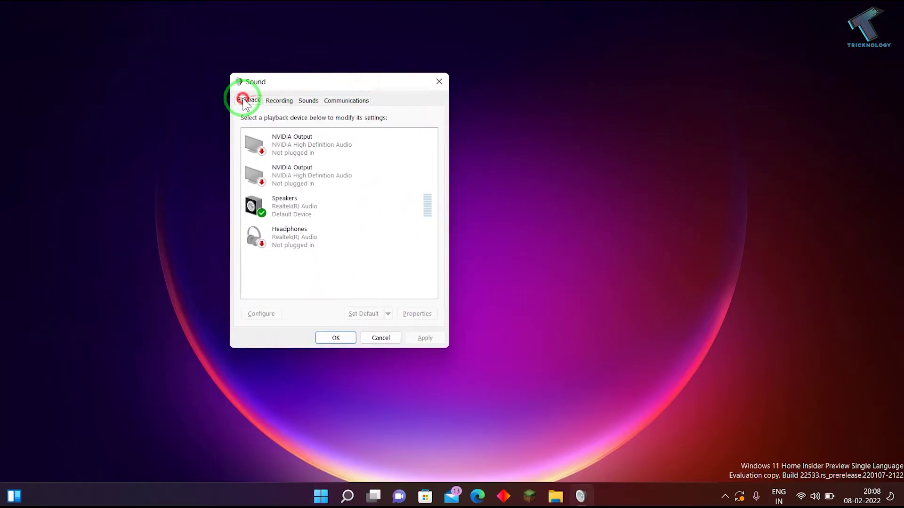
{"action": "double_click", "coordinate": [283, 206]}
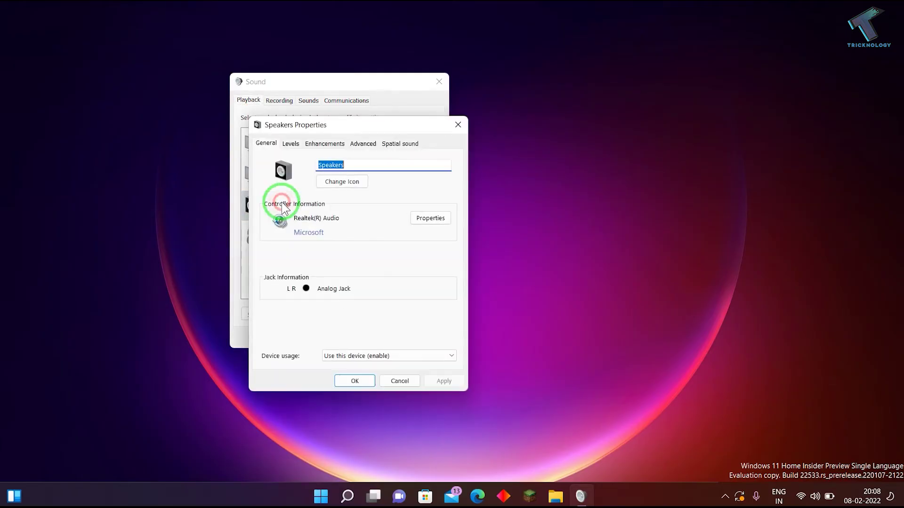
{"action": "left_click", "coordinate": [328, 146]}
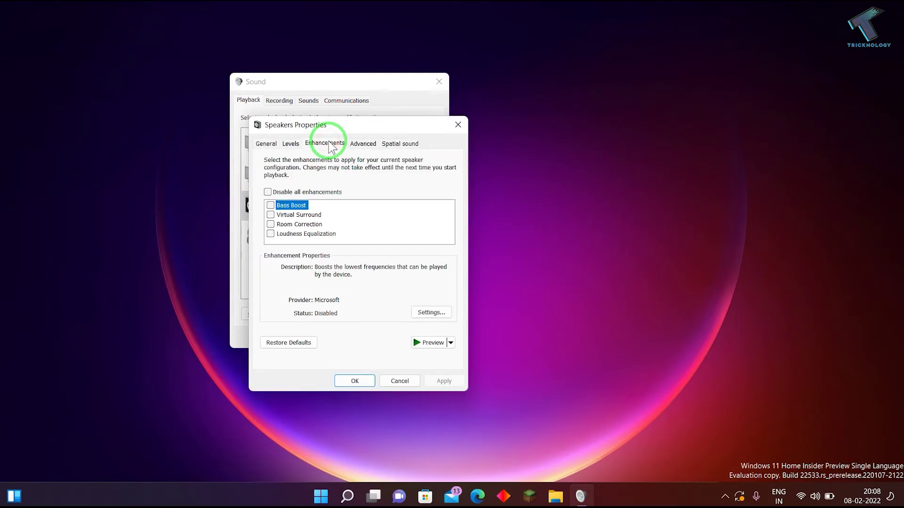
{"action": "left_click", "coordinate": [268, 192]}
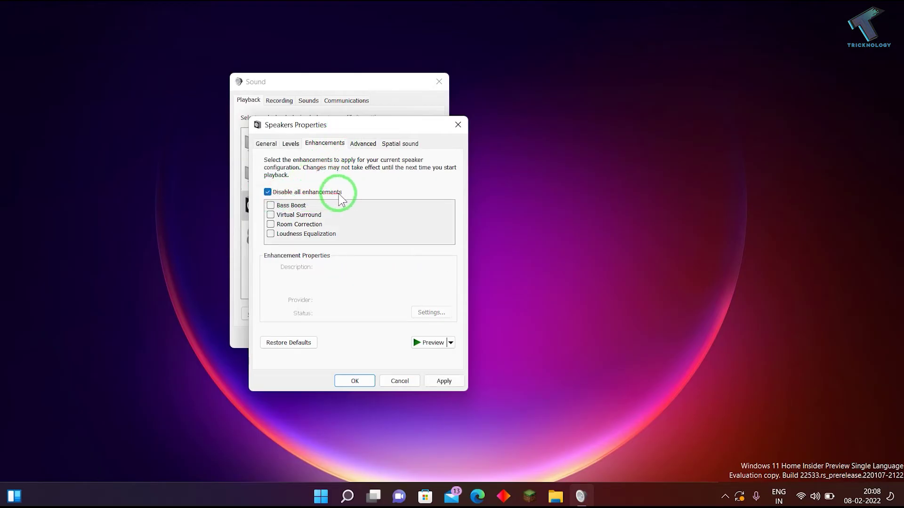
- Keep 16 bit, 48000 Hz (DVD Quality) as default format, apply, and close the Sound dialogs
{"action": "left_click", "coordinate": [358, 144]}
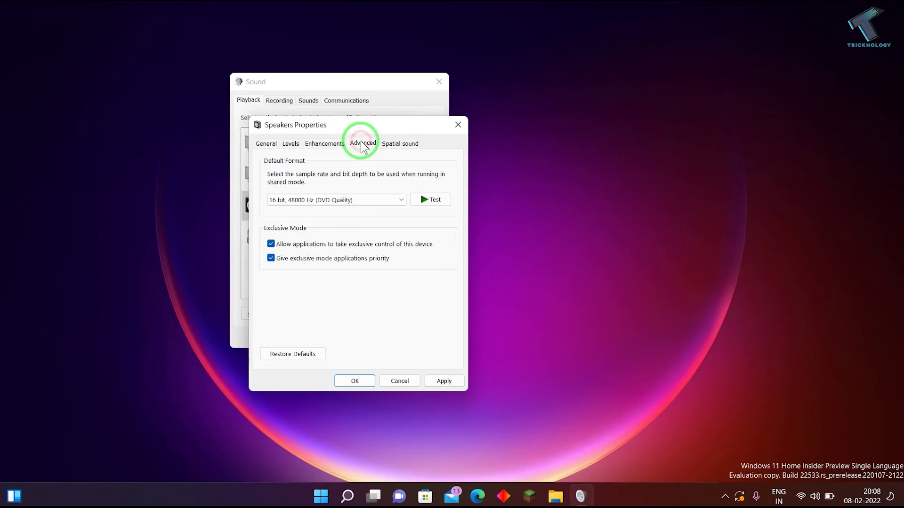
{"action": "left_click", "coordinate": [335, 199]}
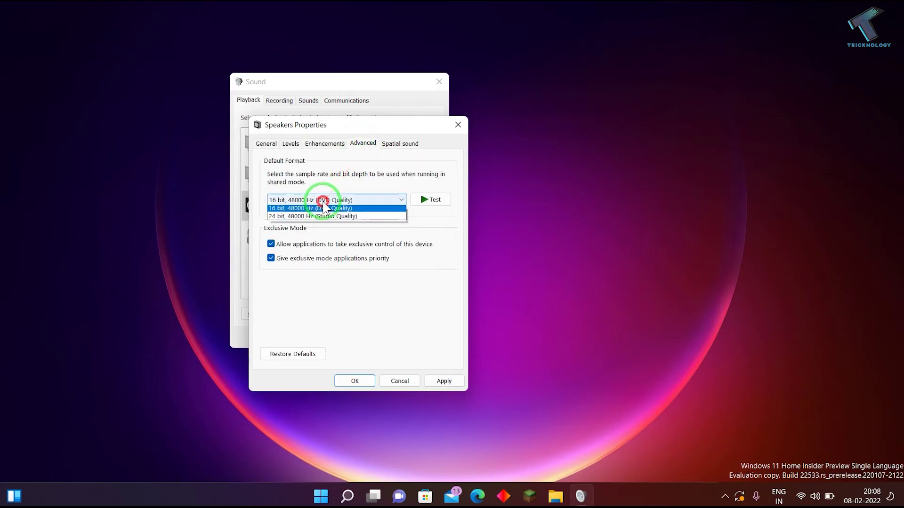
{"action": "left_click", "coordinate": [307, 211]}
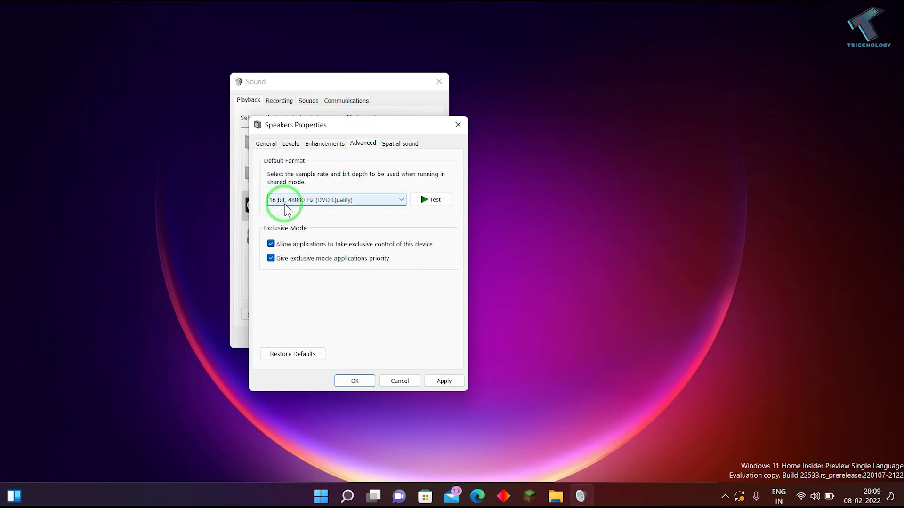
{"action": "left_click", "coordinate": [341, 200]}
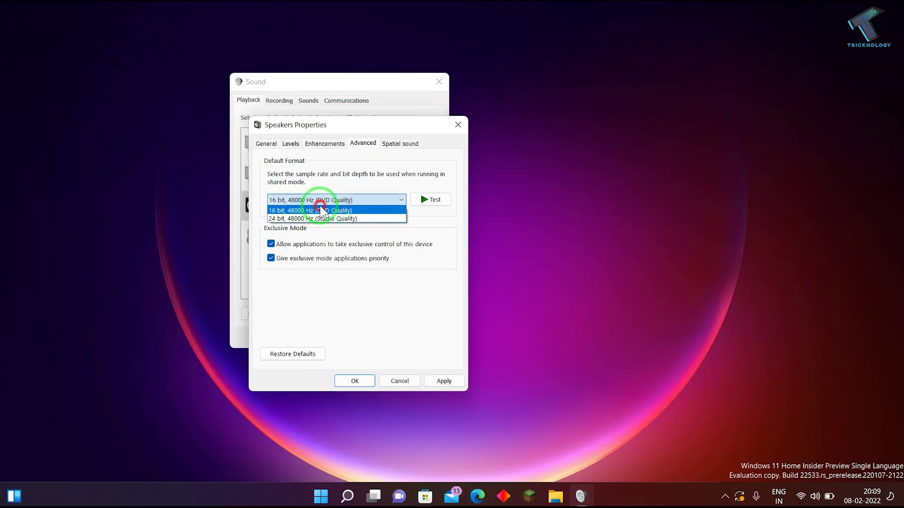
{"action": "left_click", "coordinate": [333, 210]}
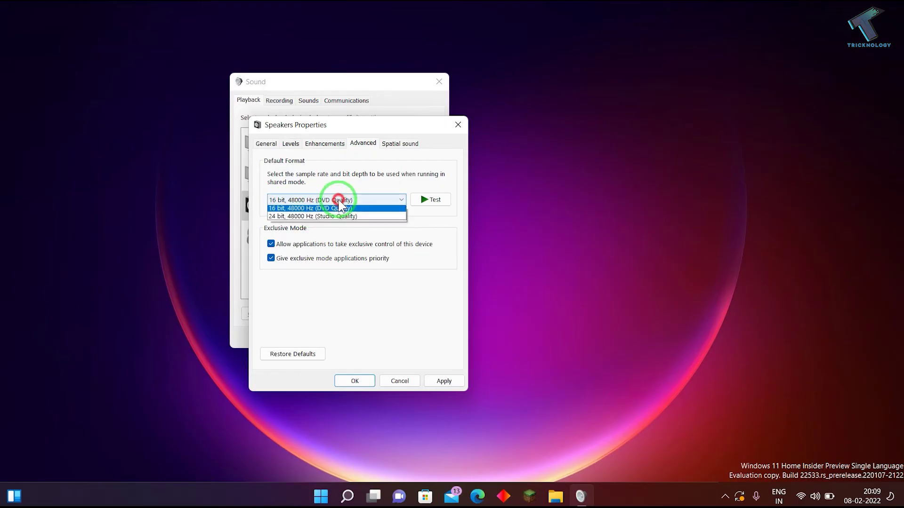
{"action": "left_click", "coordinate": [331, 211]}
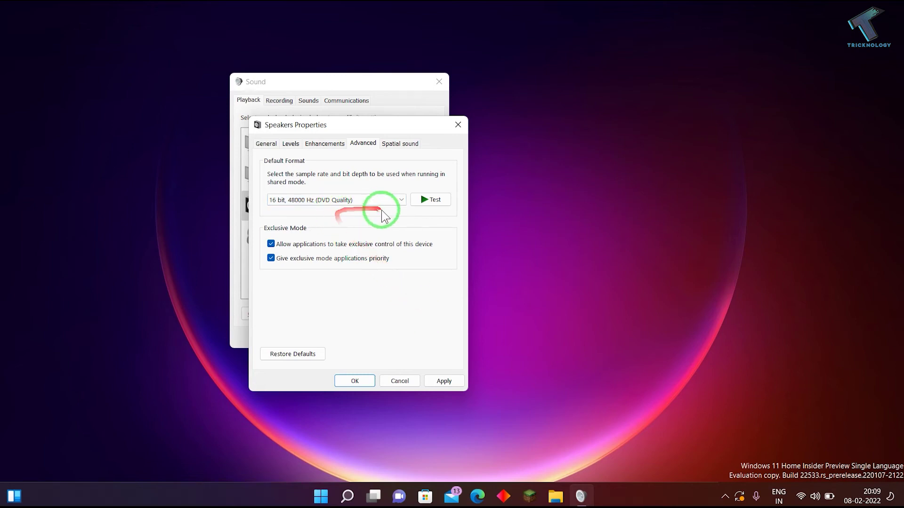
{"action": "left_click", "coordinate": [445, 381]}
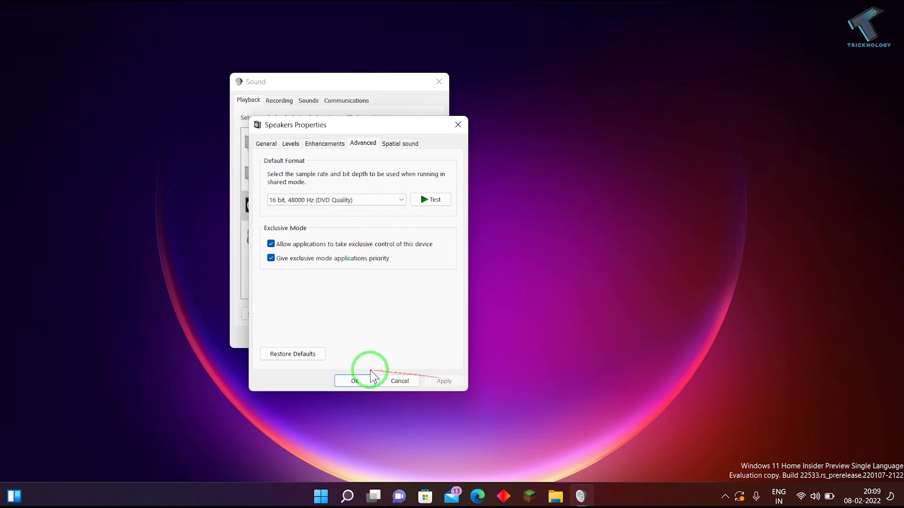
{"action": "left_click", "coordinate": [360, 381]}
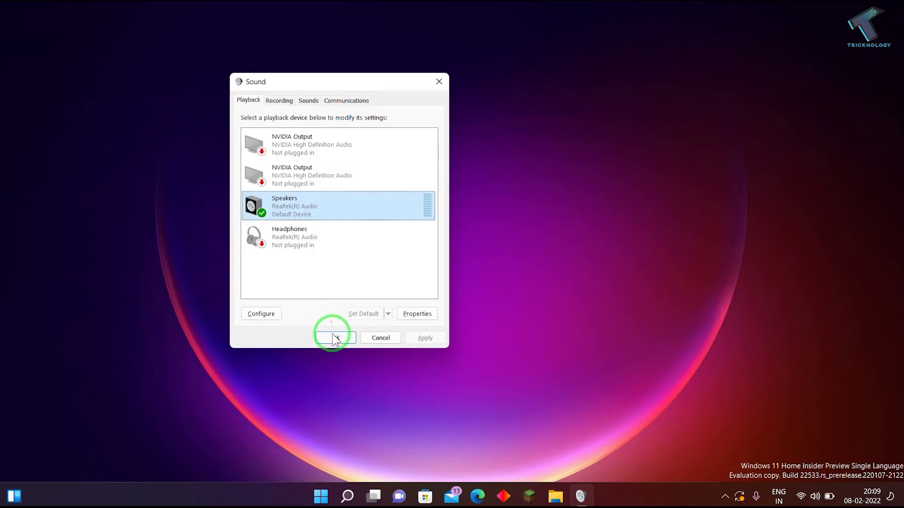
{"action": "left_click", "coordinate": [335, 339]}
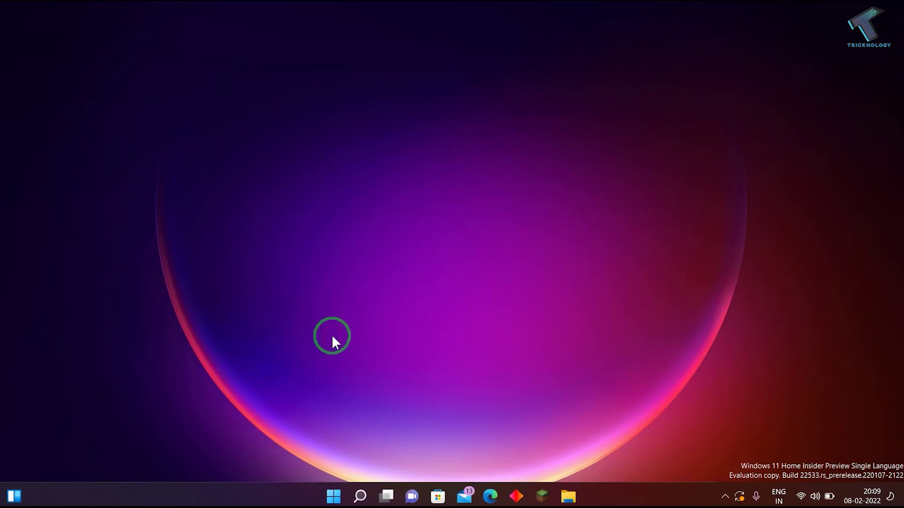
- From Settings > System > Troubleshoot, show the Other troubleshooters list
{"action": "right_click", "coordinate": [337, 495]}
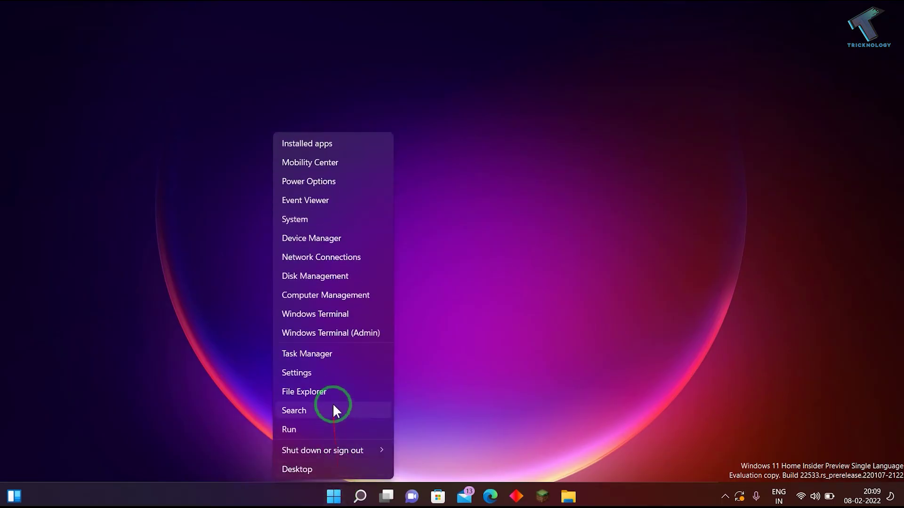
{"action": "left_click", "coordinate": [336, 376]}
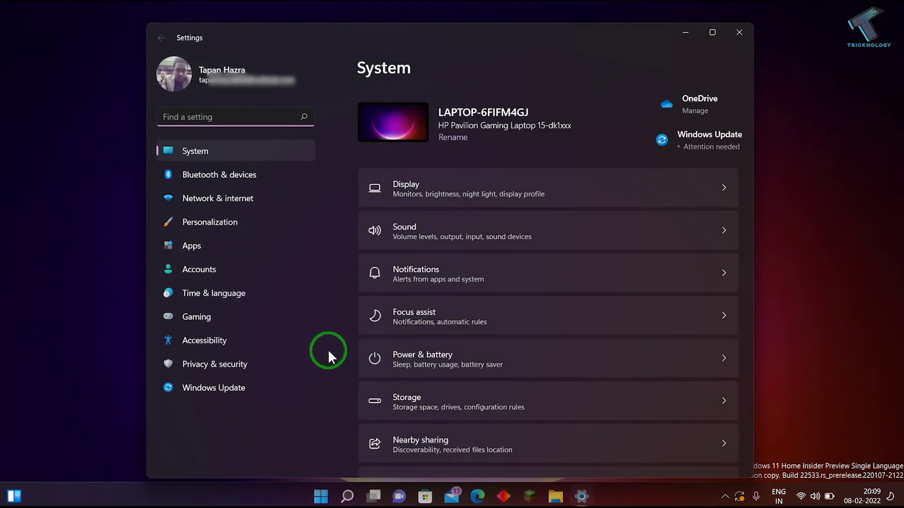
{"action": "left_click", "coordinate": [248, 156]}
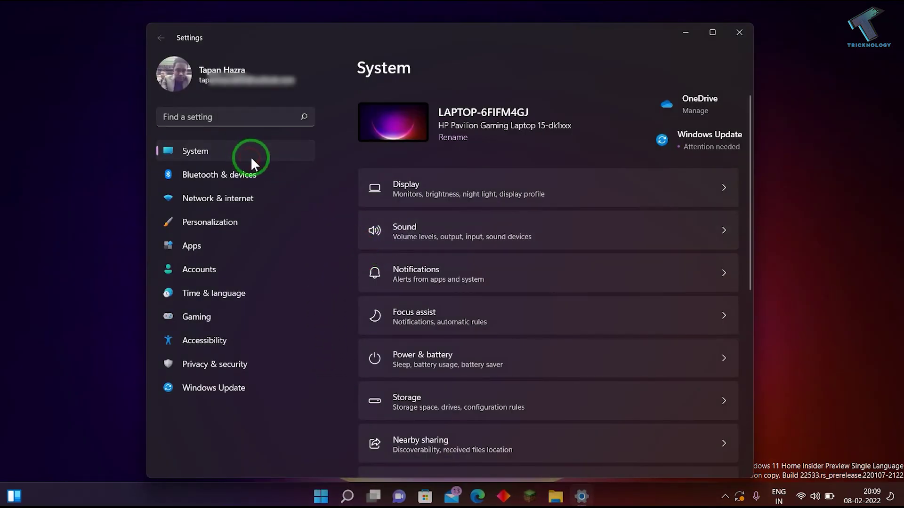
{"action": "scroll", "coordinate": [433, 282], "scroll_direction": "down", "scroll_amount": 3}
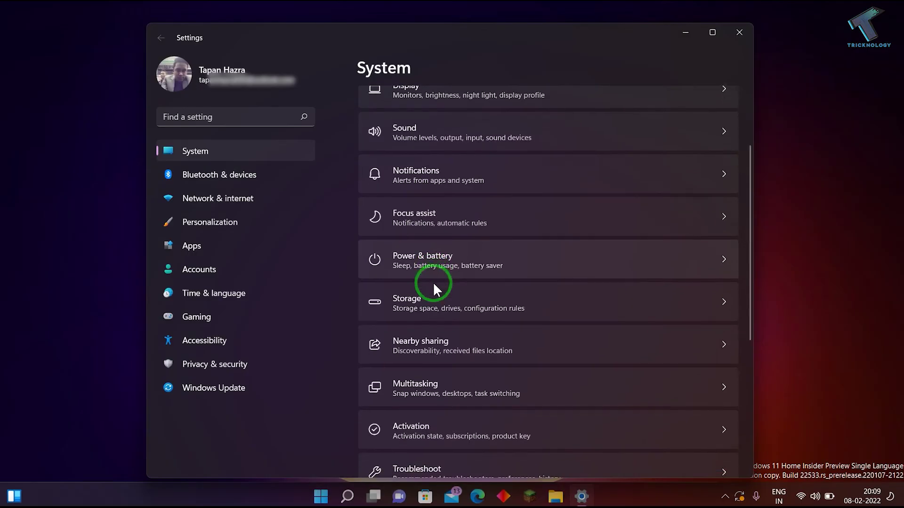
{"action": "scroll", "coordinate": [433, 282], "scroll_direction": "down", "scroll_amount": 1}
{"action": "scroll", "coordinate": [433, 281], "scroll_direction": "down", "scroll_amount": 1}
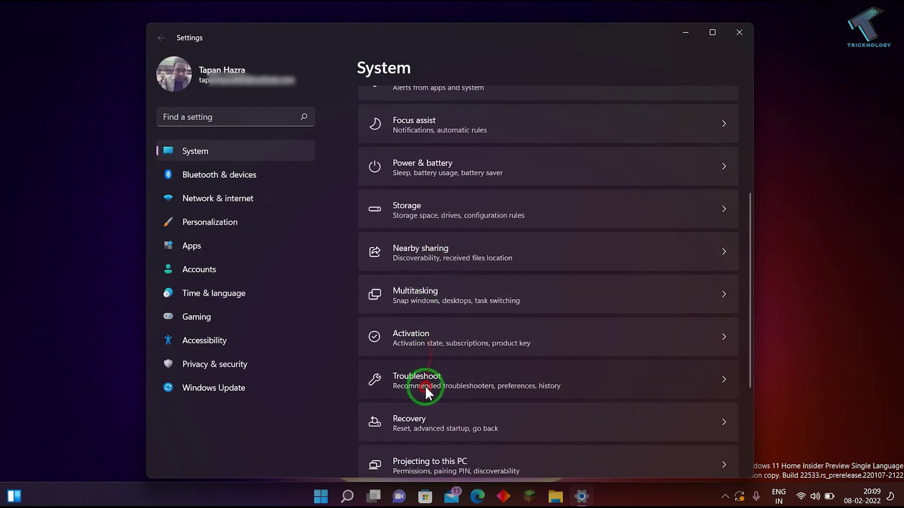
{"action": "left_click", "coordinate": [424, 387]}
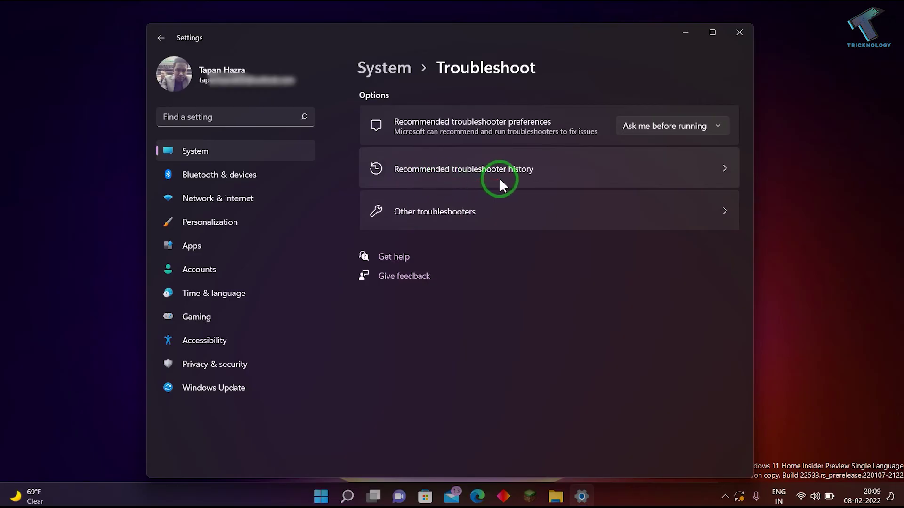
{"action": "left_click", "coordinate": [483, 217]}
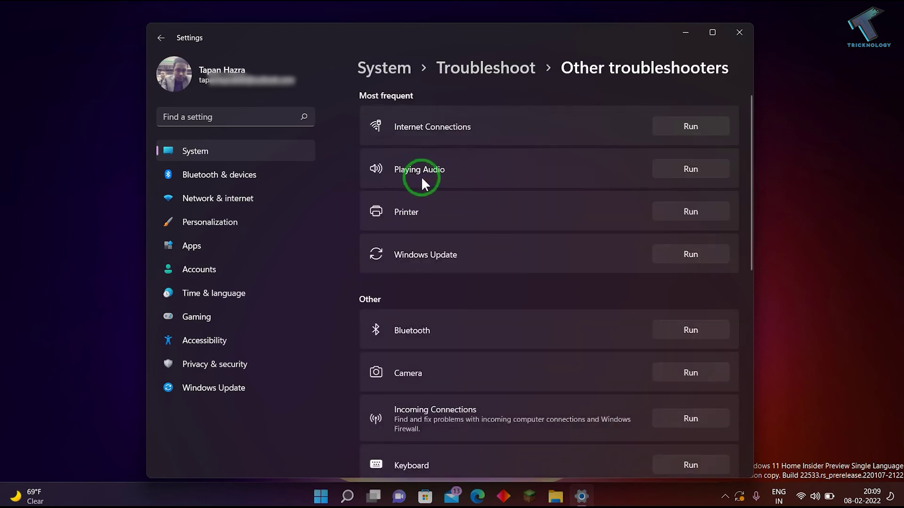
- Run the Playing Audio troubleshooter on Speakers - Realtek(R) Audio
{"action": "left_click", "coordinate": [673, 169]}
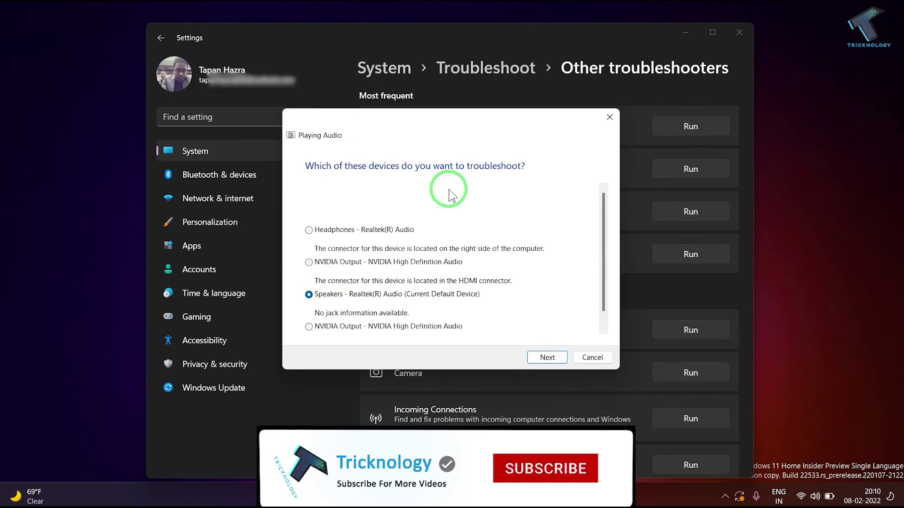
{"action": "left_click", "coordinate": [557, 360]}
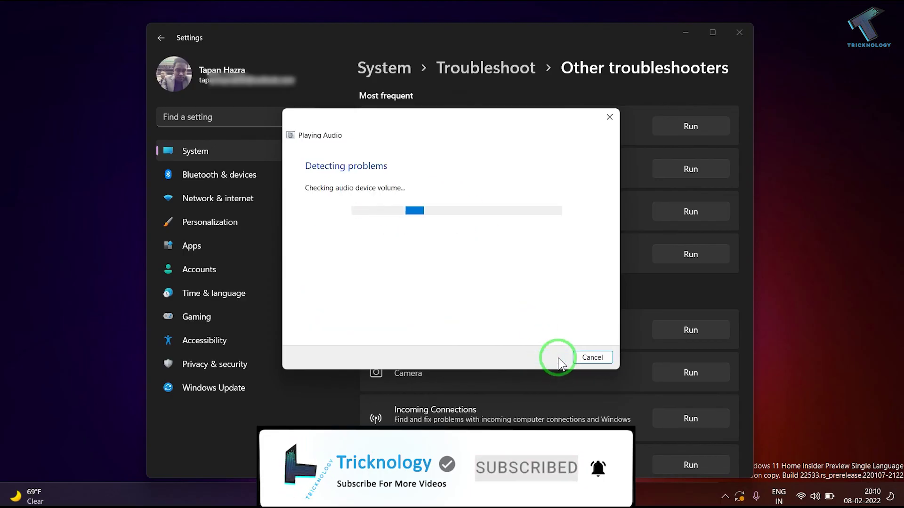